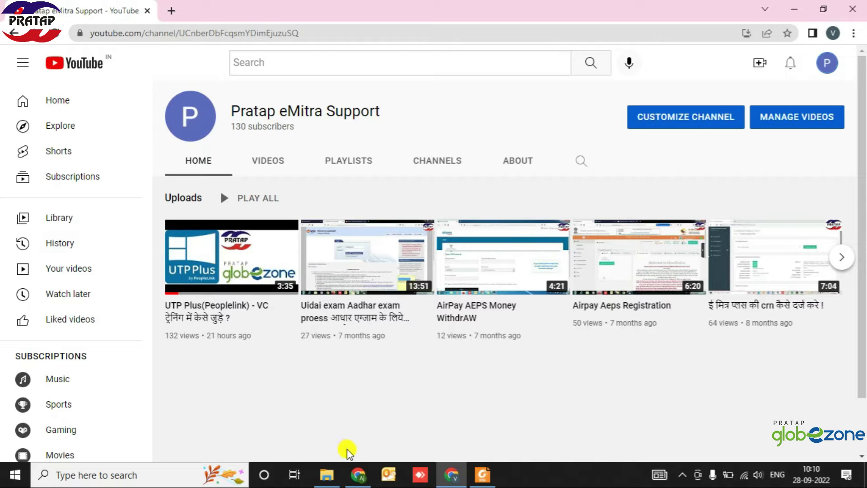
Switch to the other Chrome profile's window and allow all cookies in its privacy and security settings
click(358, 472)
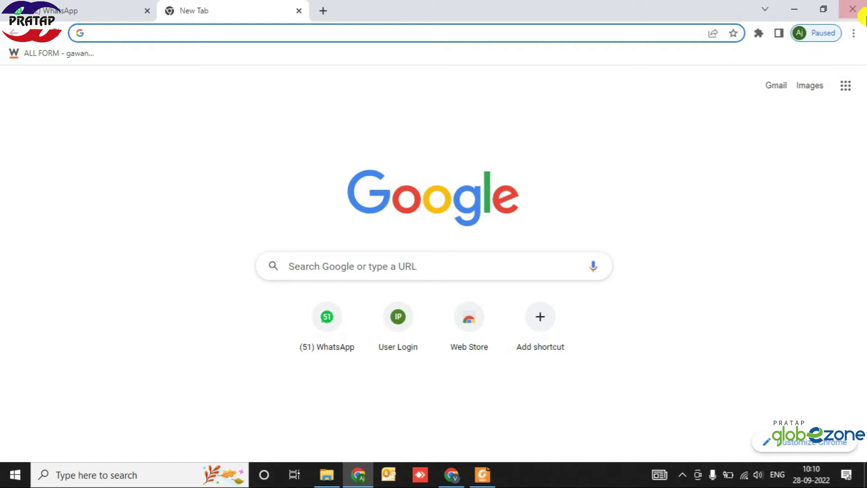
click(854, 36)
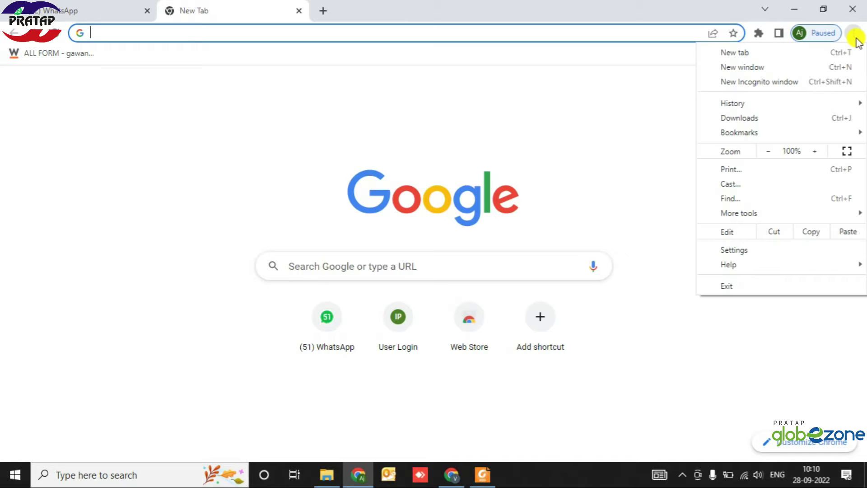
click(723, 252)
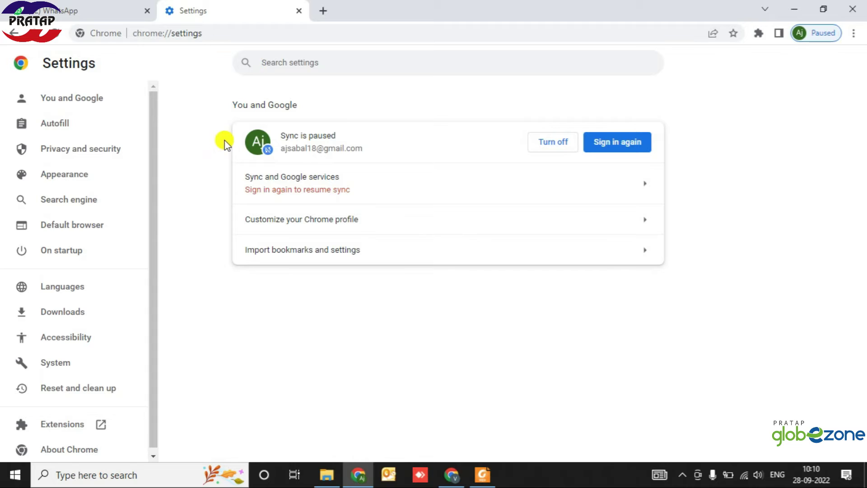
click(87, 154)
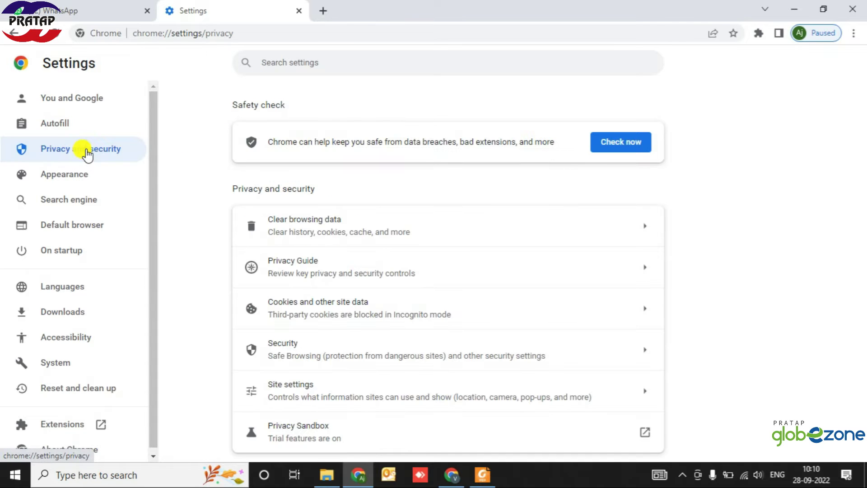
click(297, 304)
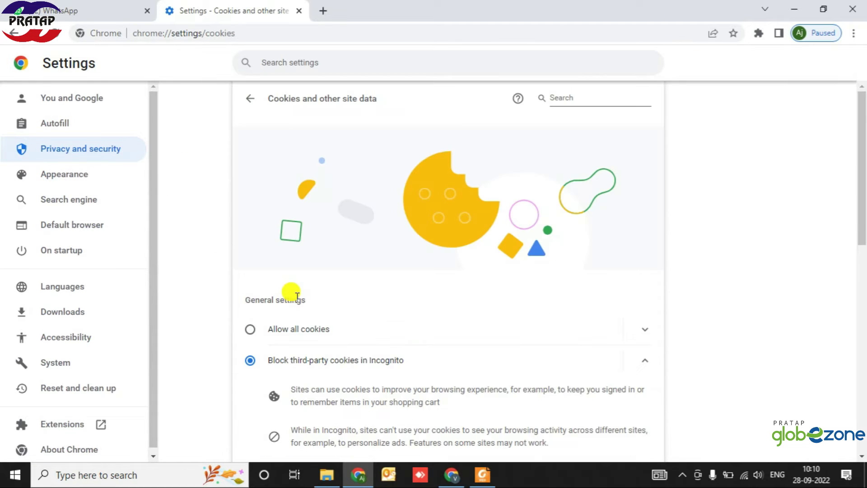
click(250, 331)
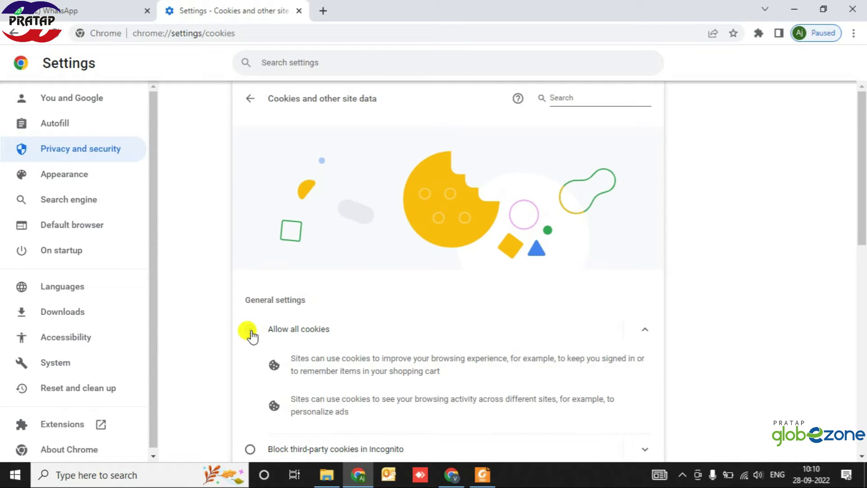
In the site settings, allow sites to send pop-ups and use redirects, and return to Privacy and security
click(113, 165)
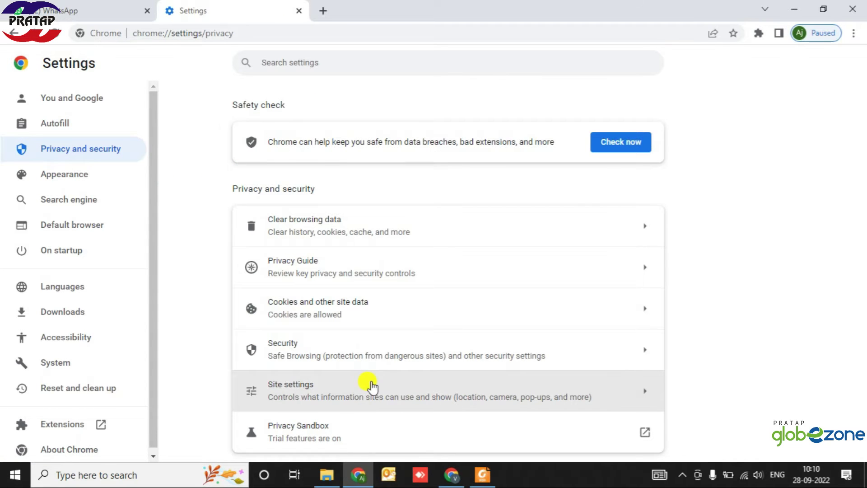
click(355, 389)
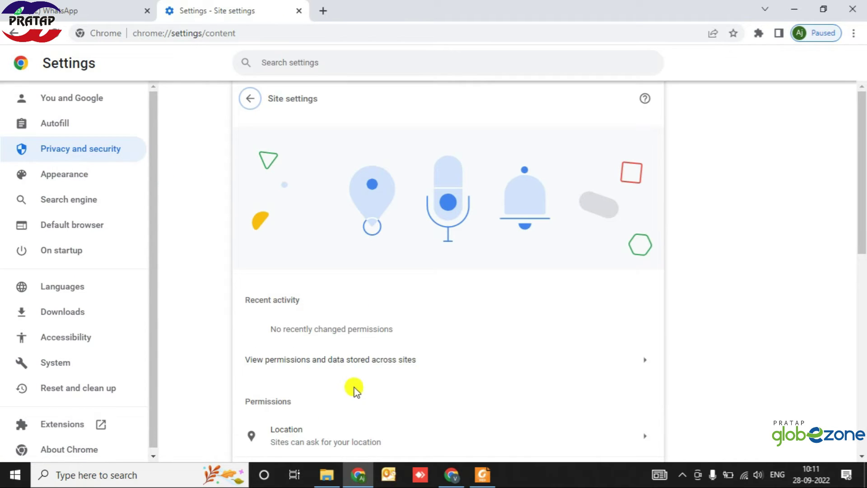
scroll(217, 342, down, 1)
scroll(217, 342, down, 10)
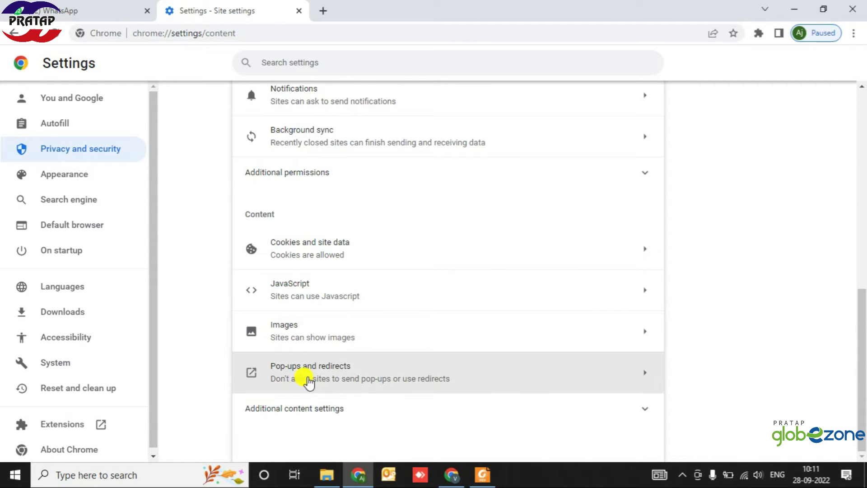
click(308, 382)
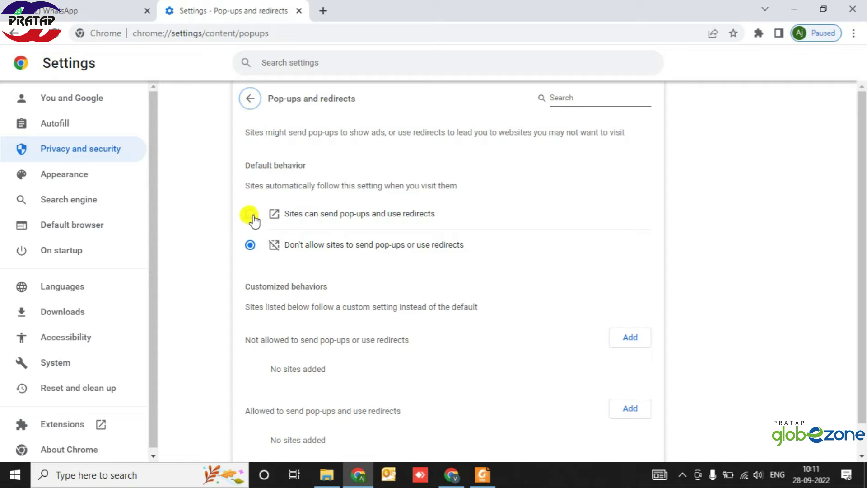
click(249, 214)
click(113, 159)
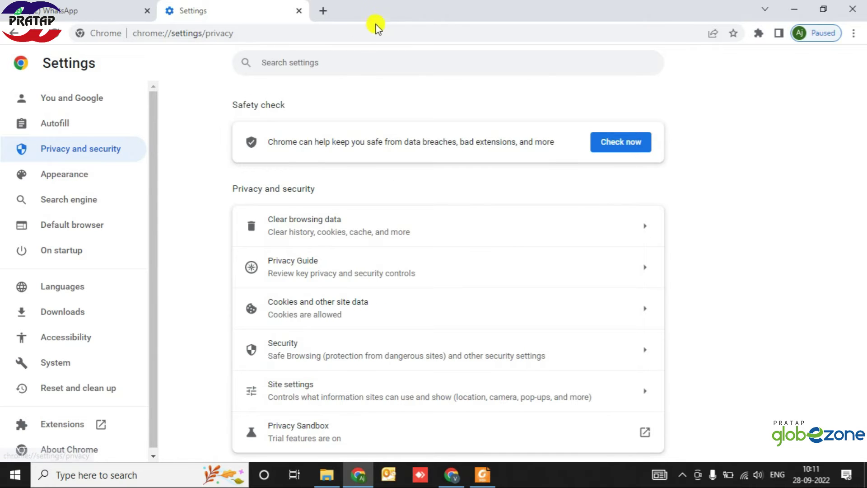
click(348, 64)
text(pop)
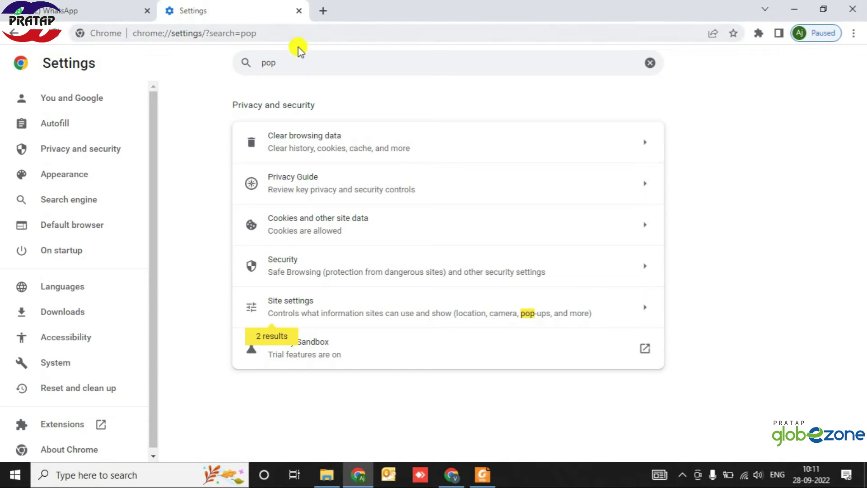
double_click(290, 56)
key(BackSpace)
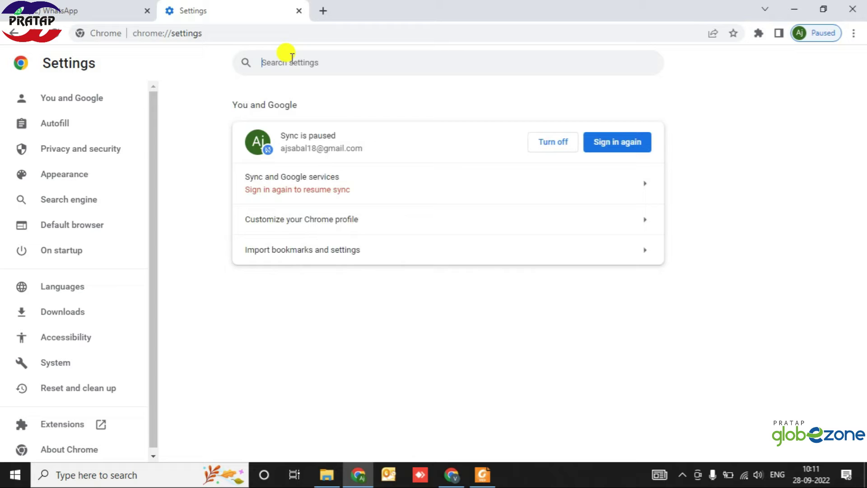
In the Security settings, toggle Always use secure connections off and back on
click(91, 148)
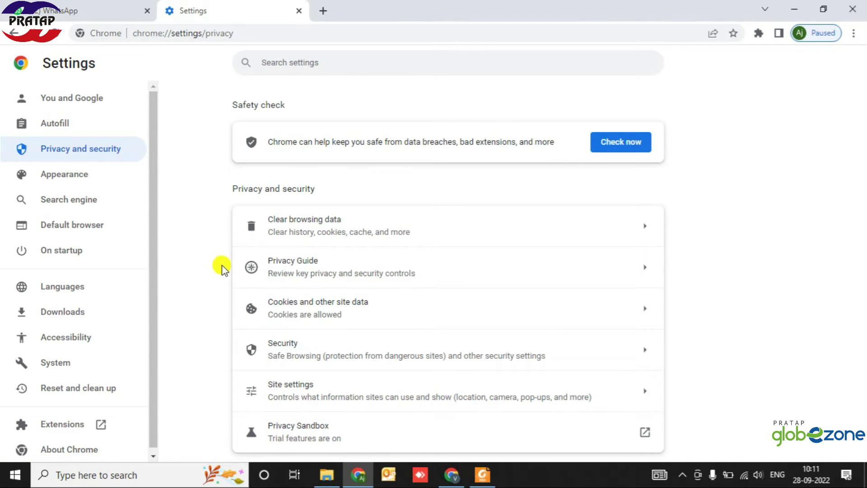
click(352, 353)
scroll(193, 338, down, 7)
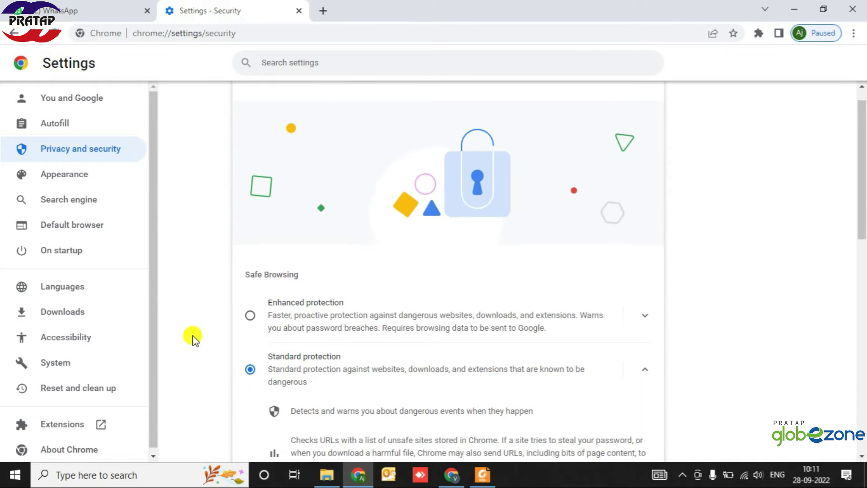
scroll(193, 338, down, 2)
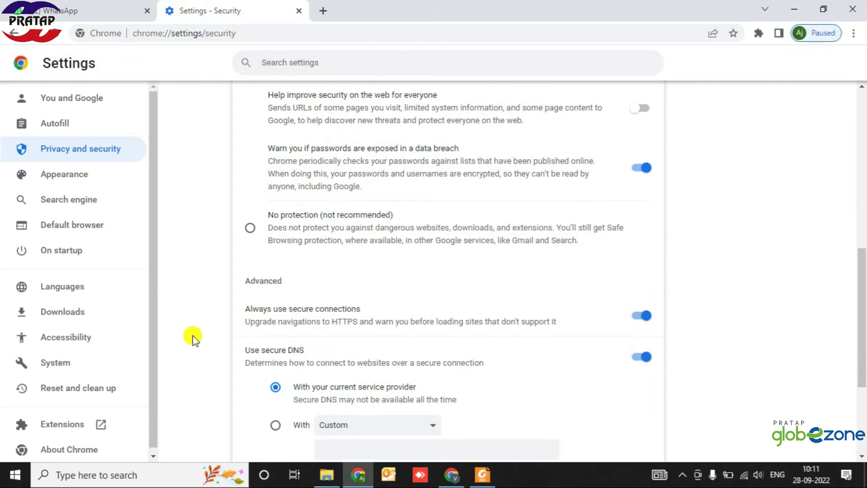
click(647, 320)
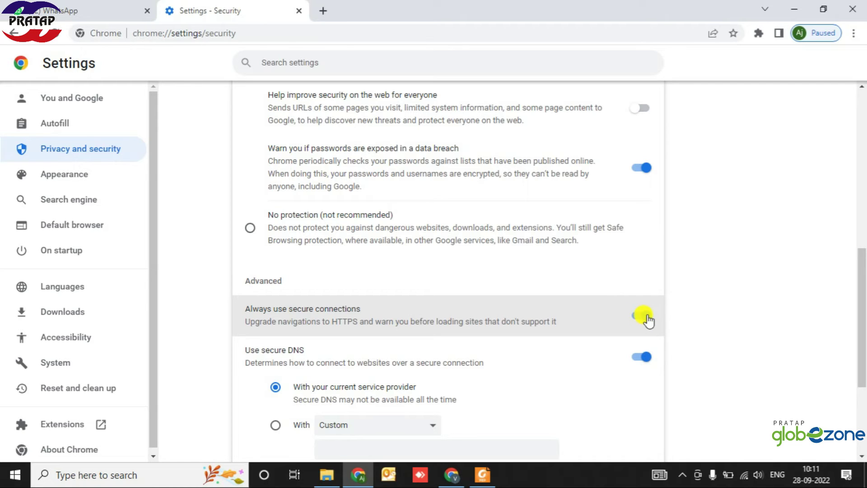
click(648, 320)
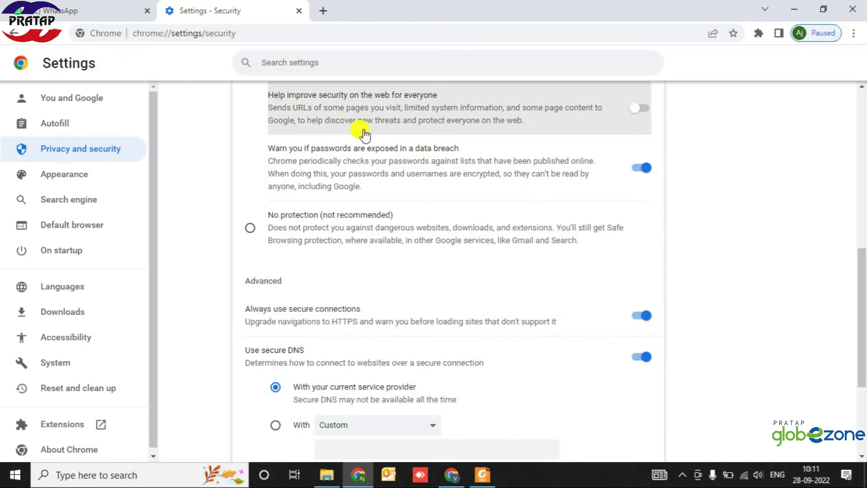
Open the chrome://flags page in a new browser tab
click(325, 11)
click(269, 31)
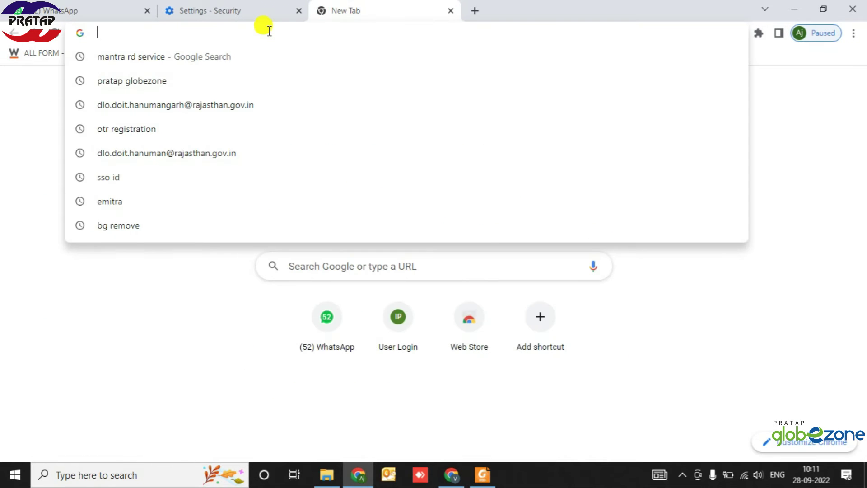
text(chrome)
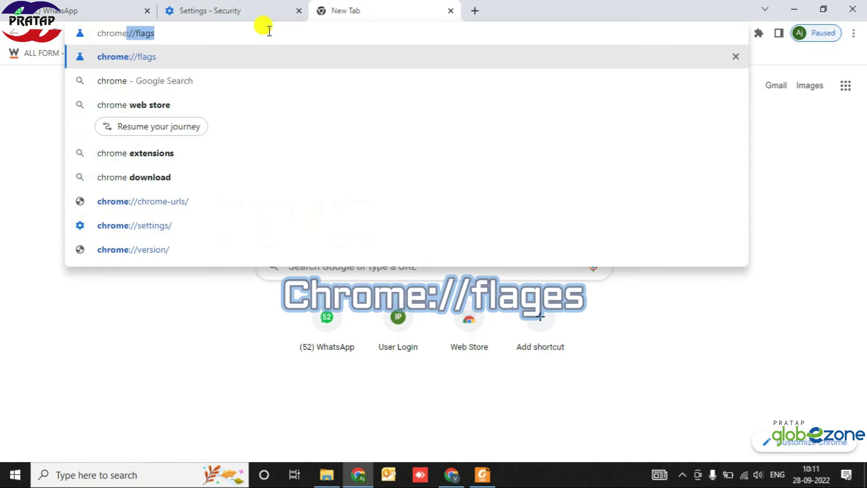
text(://)
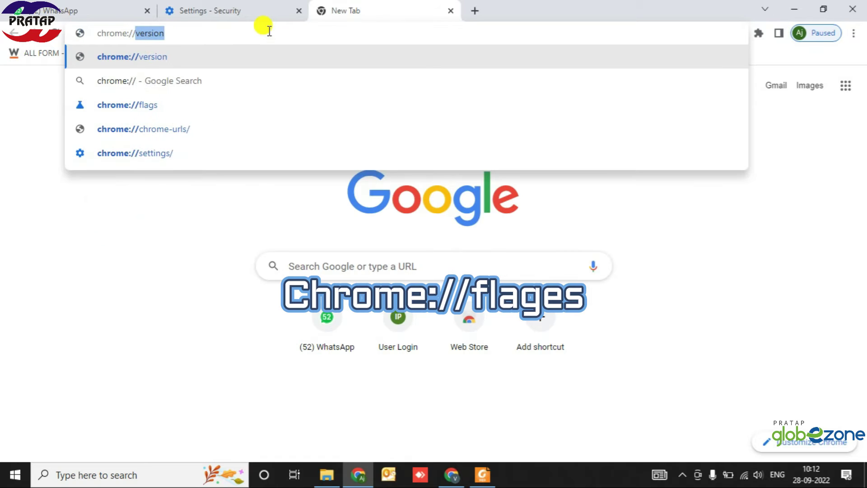
text(flags)
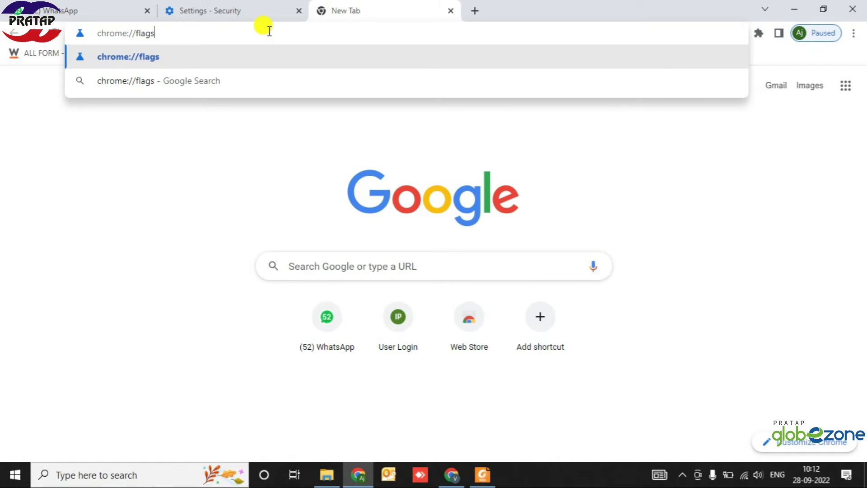
key(Return)
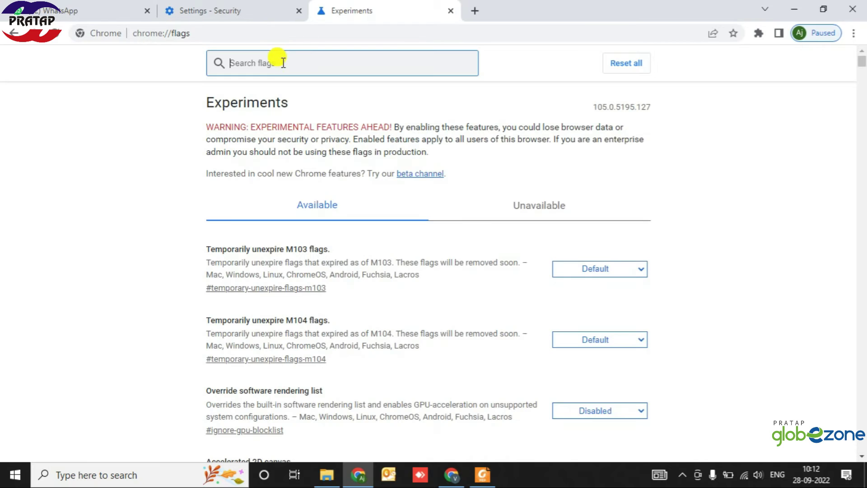
Search the flags for localhost, enable "Allow invalid certificates for resources loaded from localhost", and relaunch Chrome
text(l)
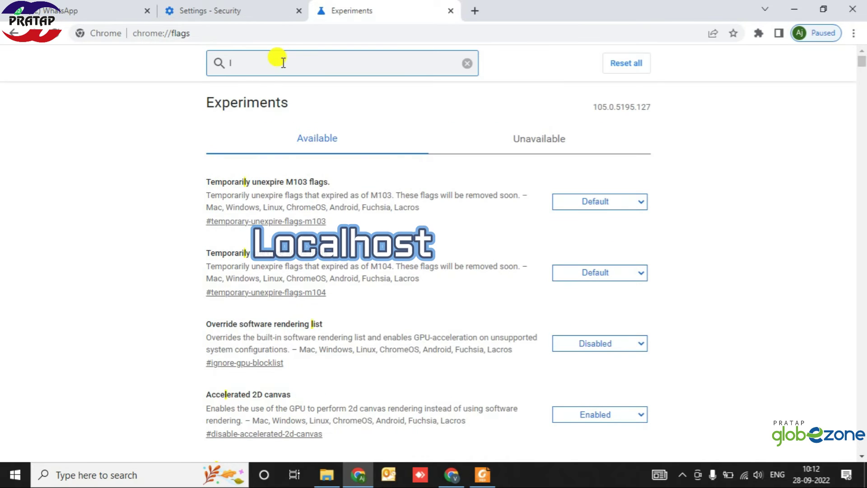
text(ocalhos)
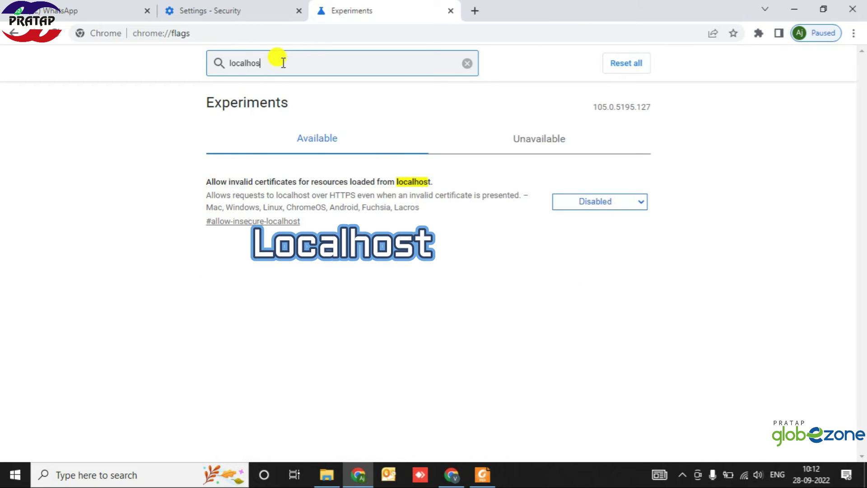
text(t)
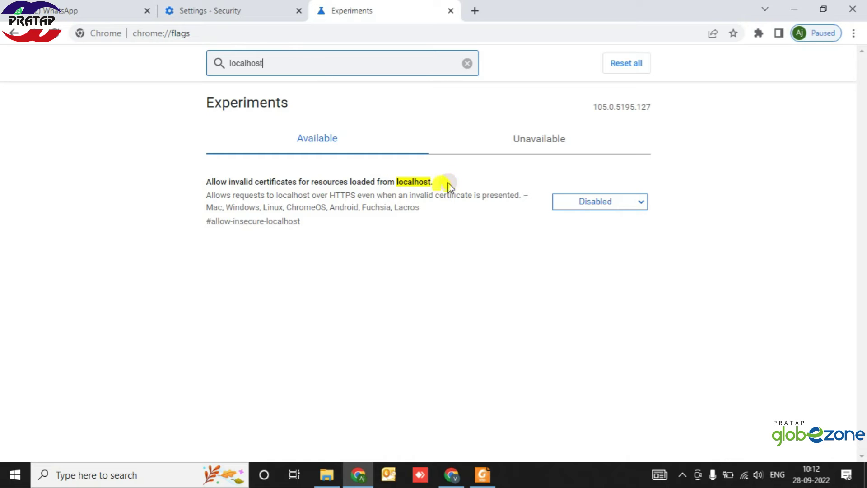
click(616, 202)
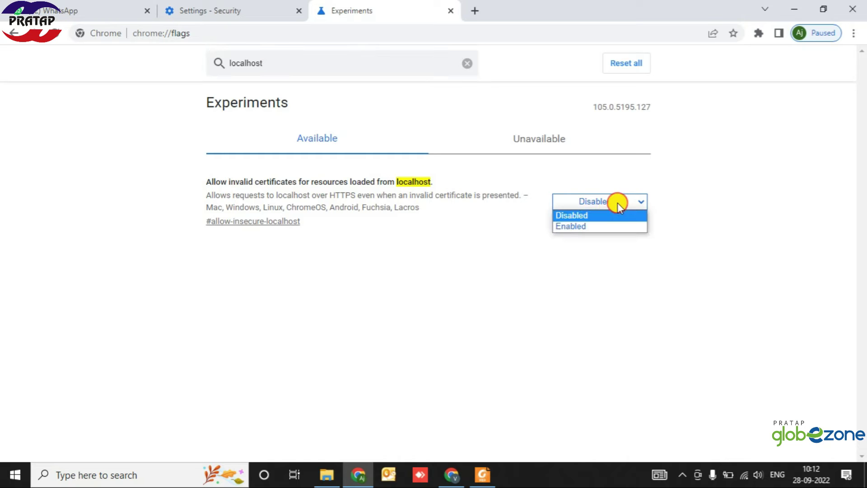
click(595, 226)
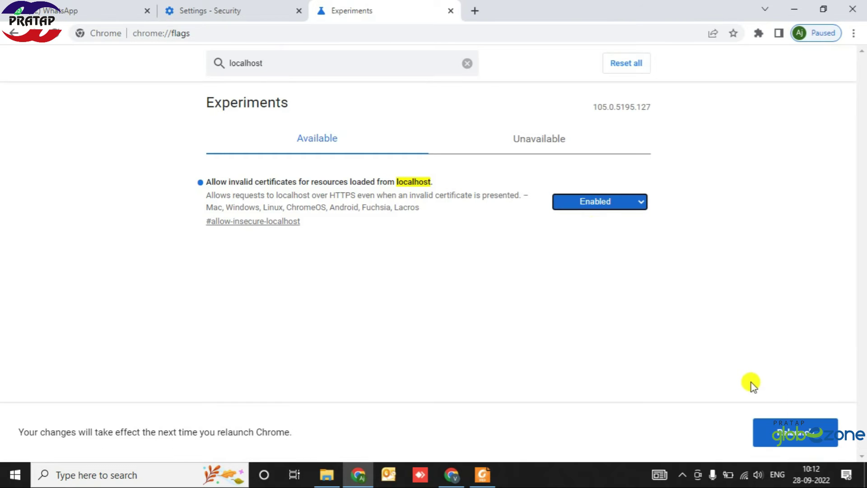
click(802, 441)
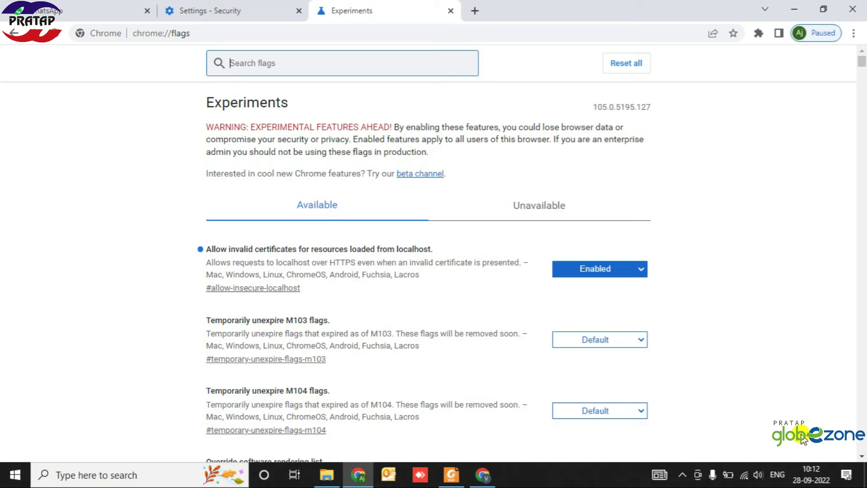
click(253, 5)
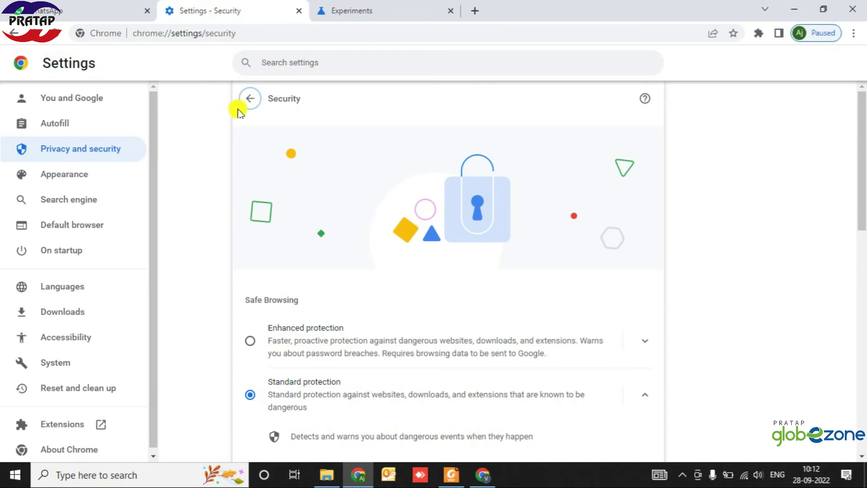
click(207, 143)
click(335, 5)
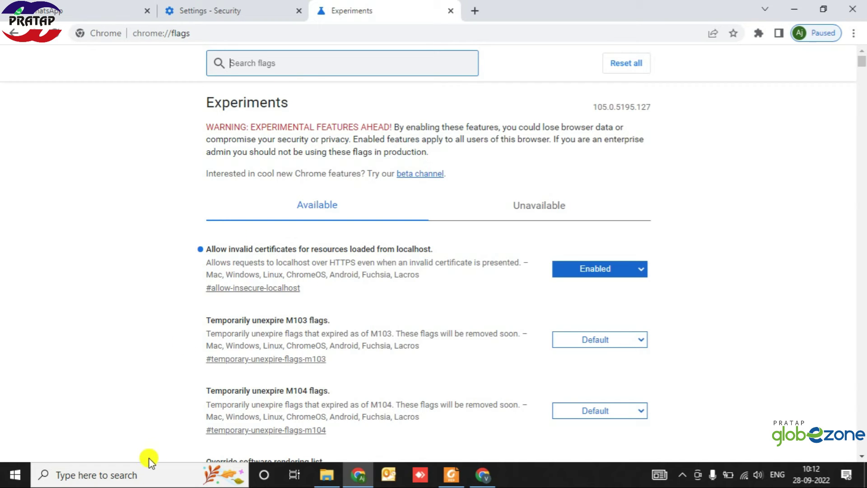
Find and open the Windows Services app, and select the AppX Deployment Service in its list
click(141, 472)
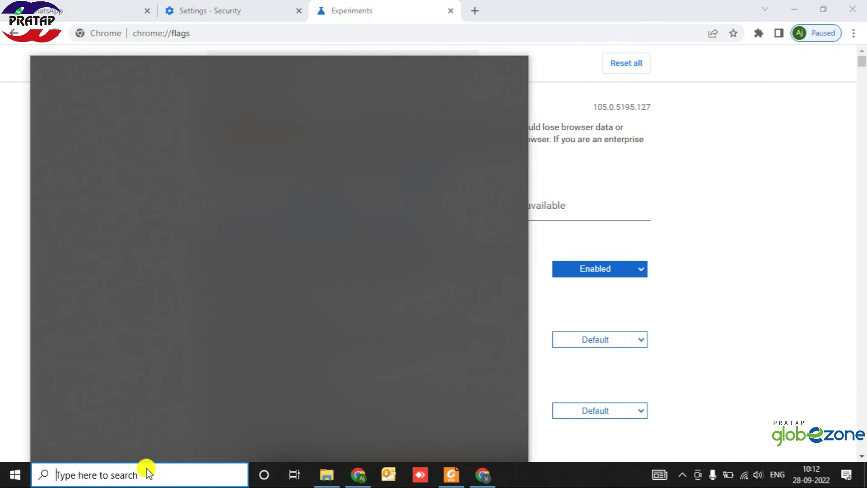
text(servi)
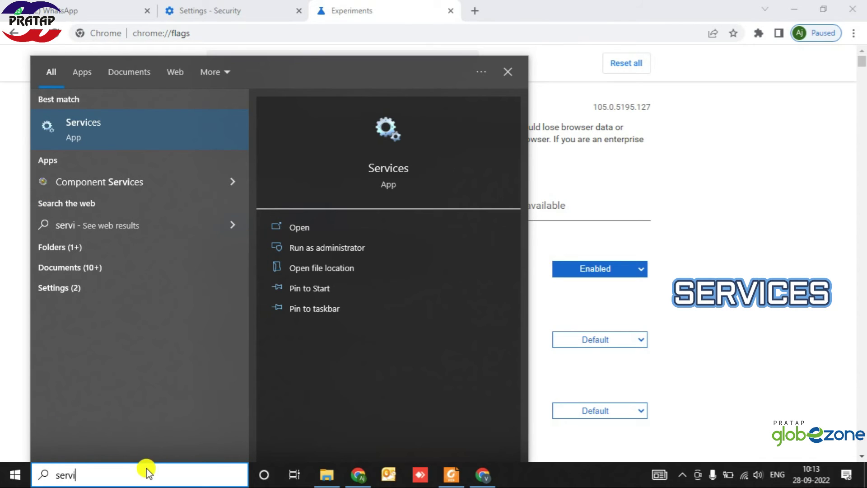
key(Escape)
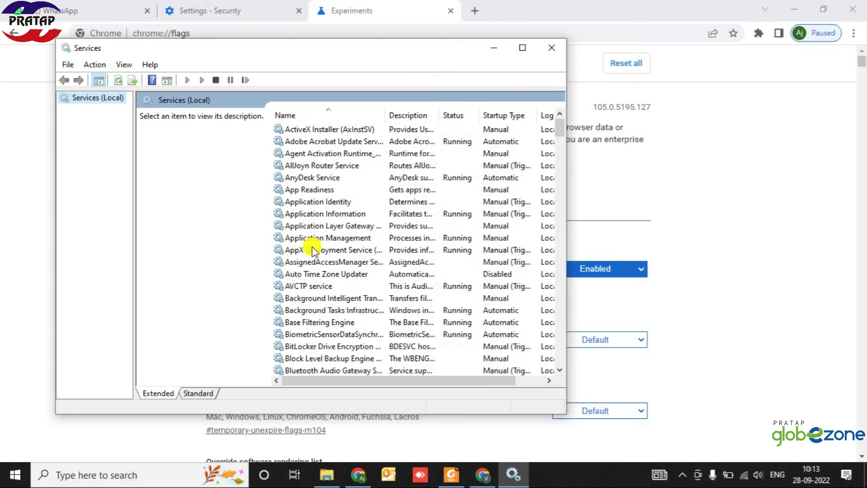
click(314, 248)
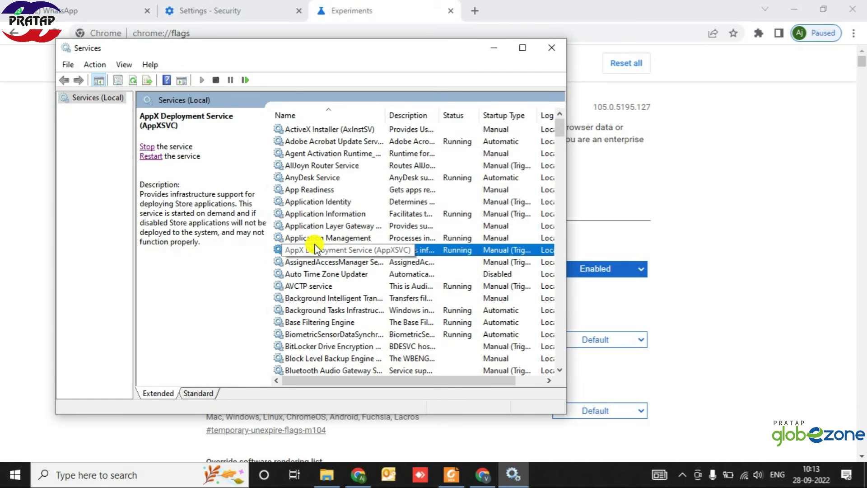
Find the Morpho RD Service and the MorphoSmart USB Service in the services list and stop both
key(m)
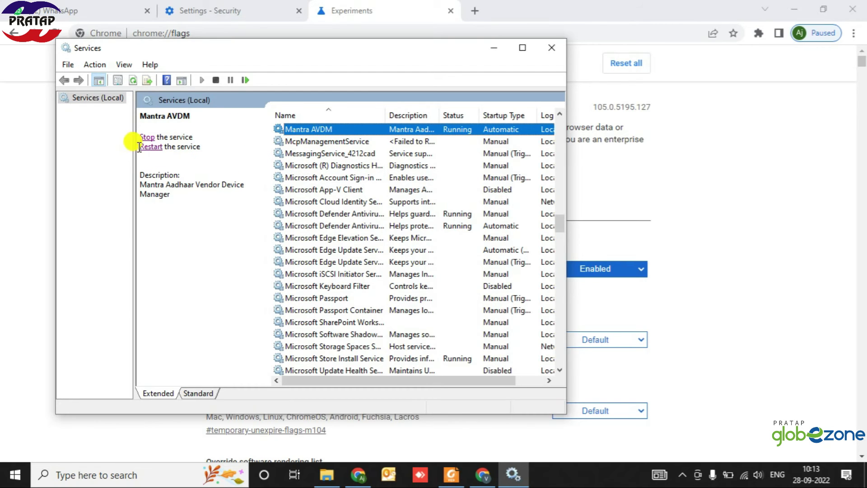
key(Down)
key(Down)
key(Down)
key(Down)
key(Down)
key(Down)
key(Down)
key(Down)
key(Down)
key(Down)
key(Down)
key(Down)
key(Down)
key(Down)
key(Down)
key(Down)
key(Down)
key(Down)
key(Down)
key(Down)
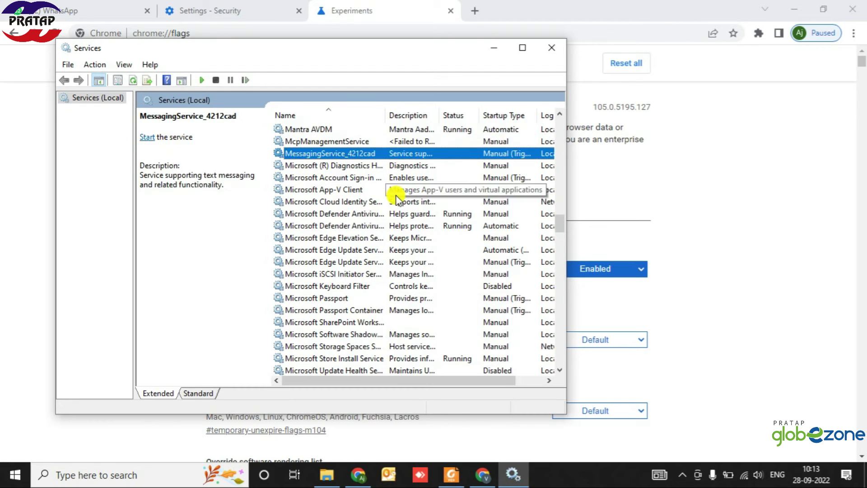
key(Down)
key(Down)
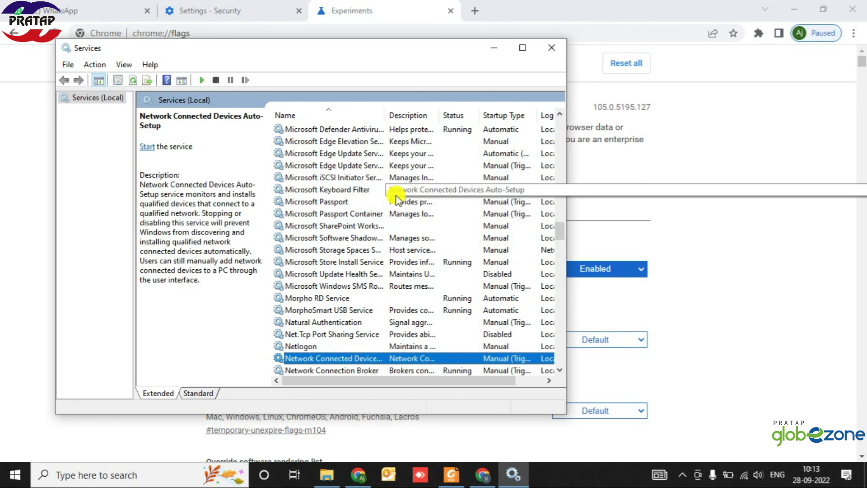
key(Up)
key(Up)
key(Up)
key(Up)
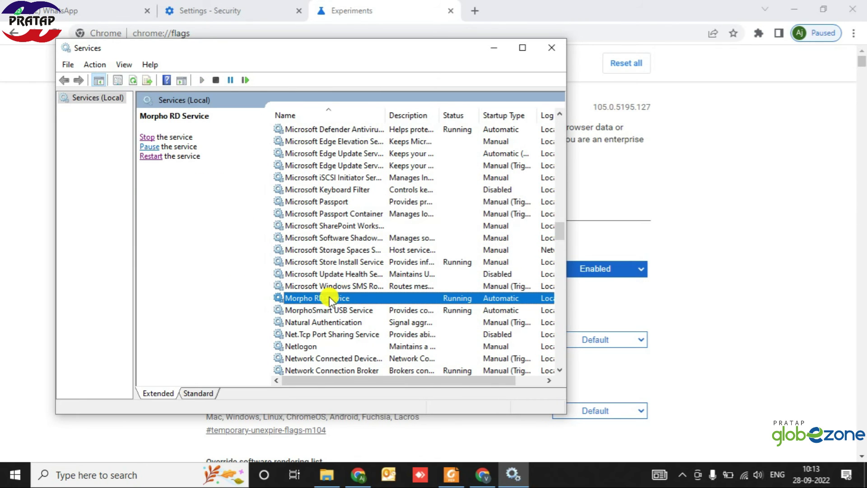
click(149, 137)
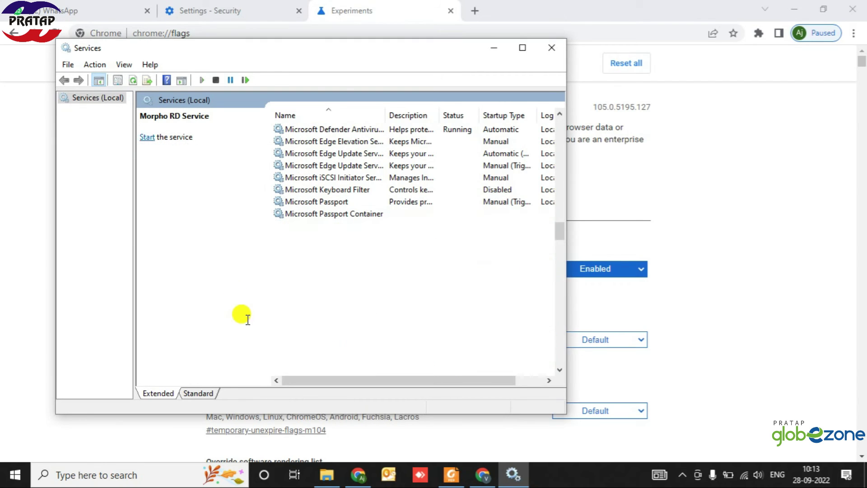
click(324, 310)
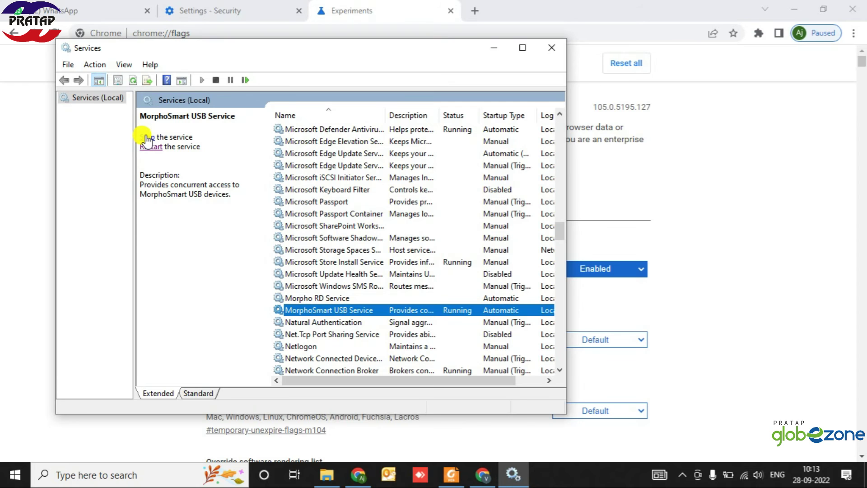
click(147, 136)
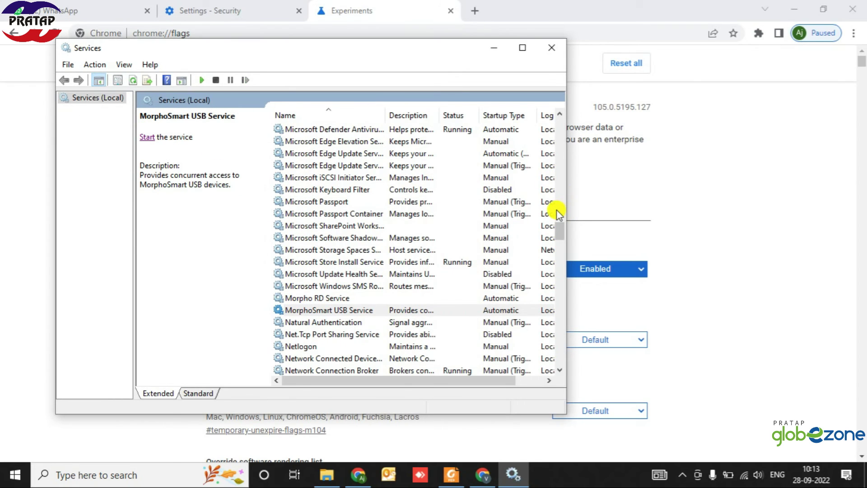
Go back to the Mantra AVDM service in the services list, select it, and minimize the Services window
scroll(557, 210, up, 7)
scroll(557, 210, up, 1)
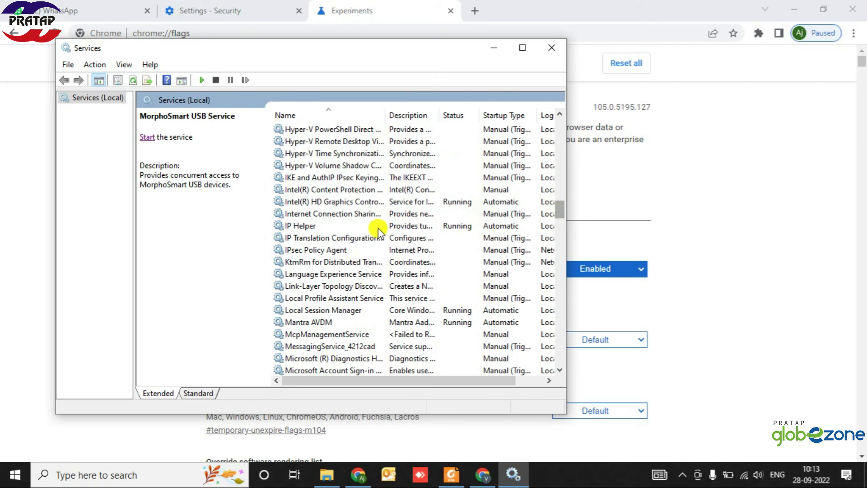
click(370, 237)
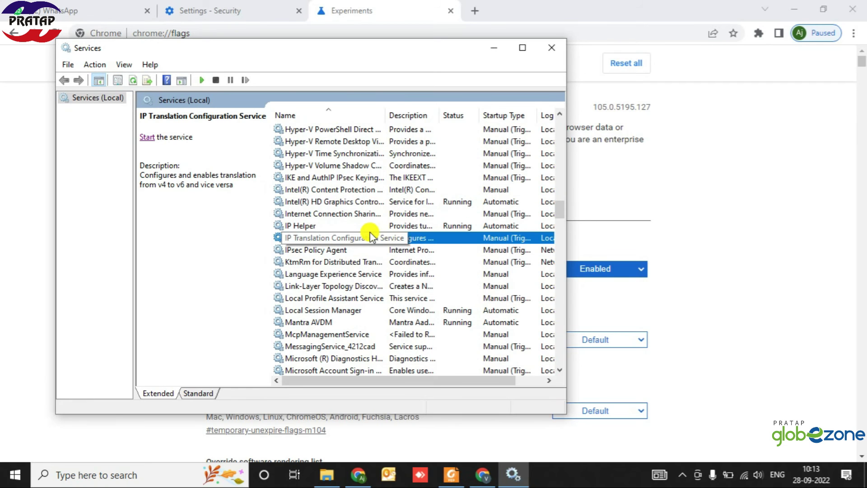
key(Home)
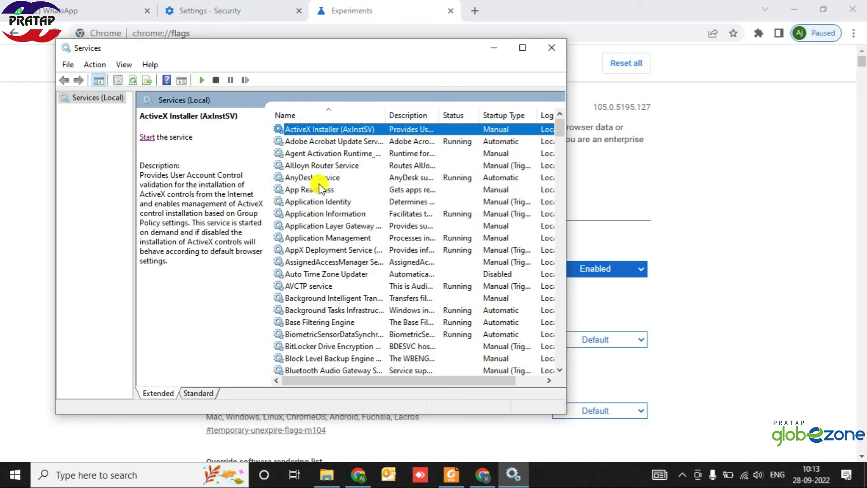
key(m)
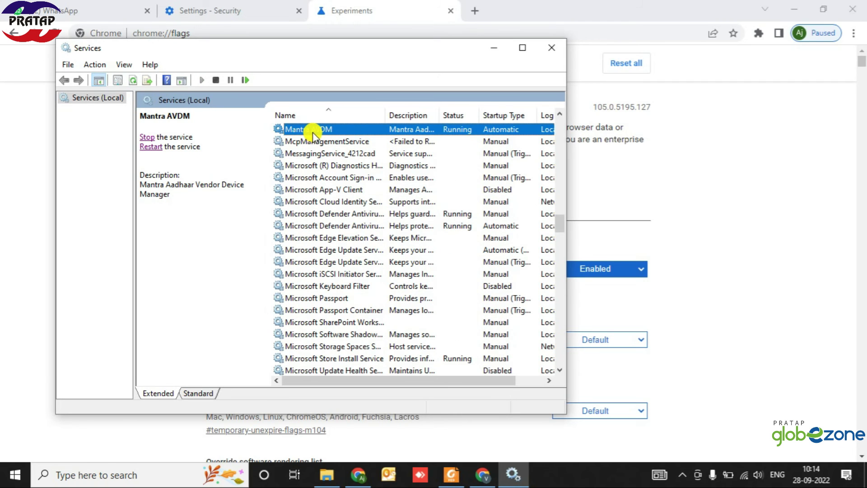
click(495, 51)
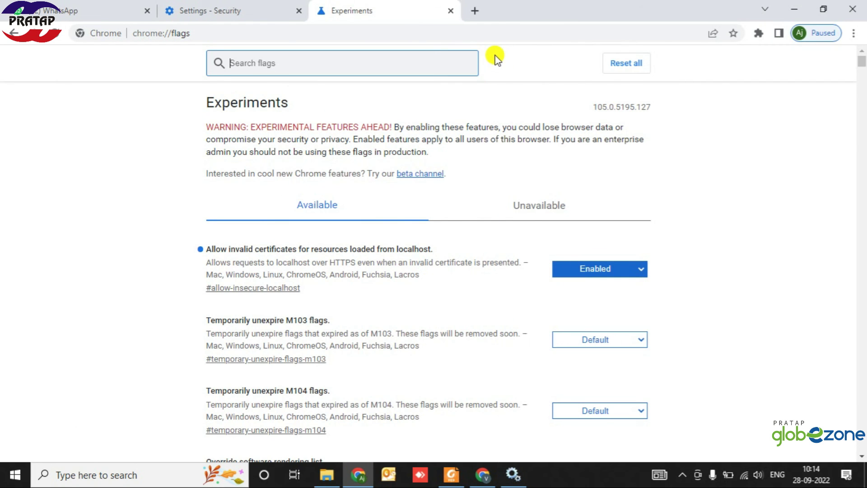